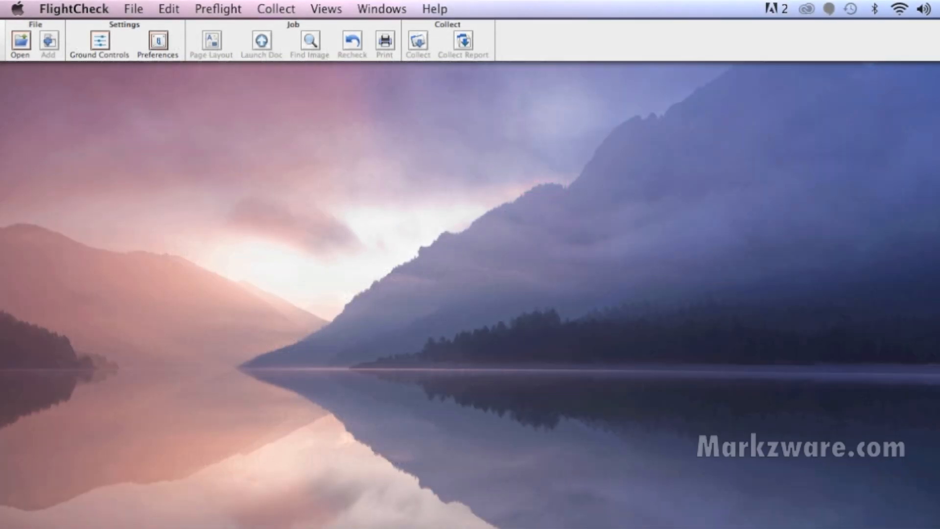
# Preflight PDF2DTP-customers-v2.indd by dragging it onto FlightCheck and bring its layout report forward.
pyautogui.moveTo(323, 484); pyautogui.dragTo(521, 19)
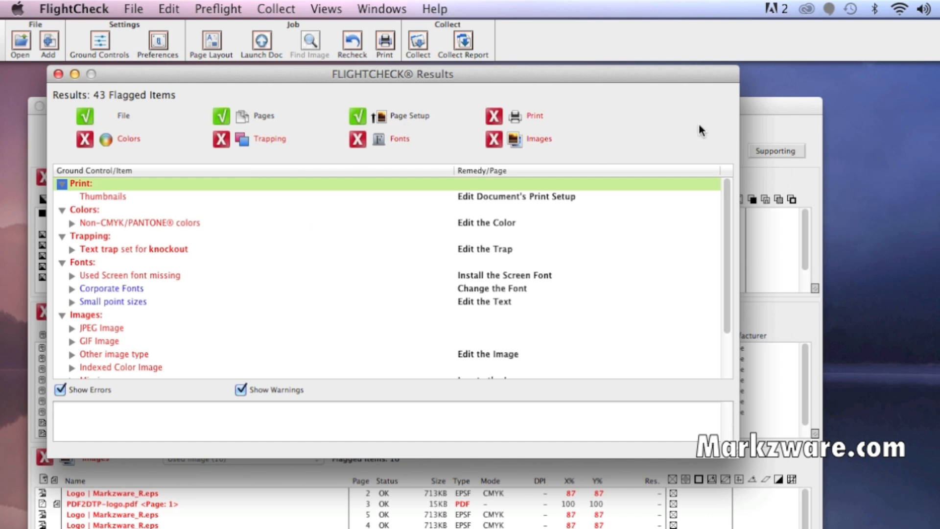
pyautogui.click(764, 125)
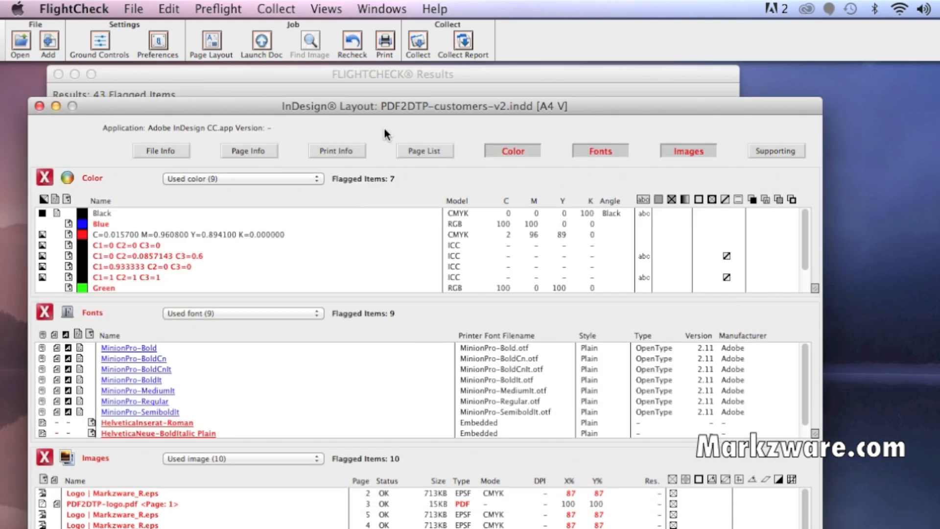
pyautogui.moveTo(383, 108); pyautogui.dragTo(381, 76)
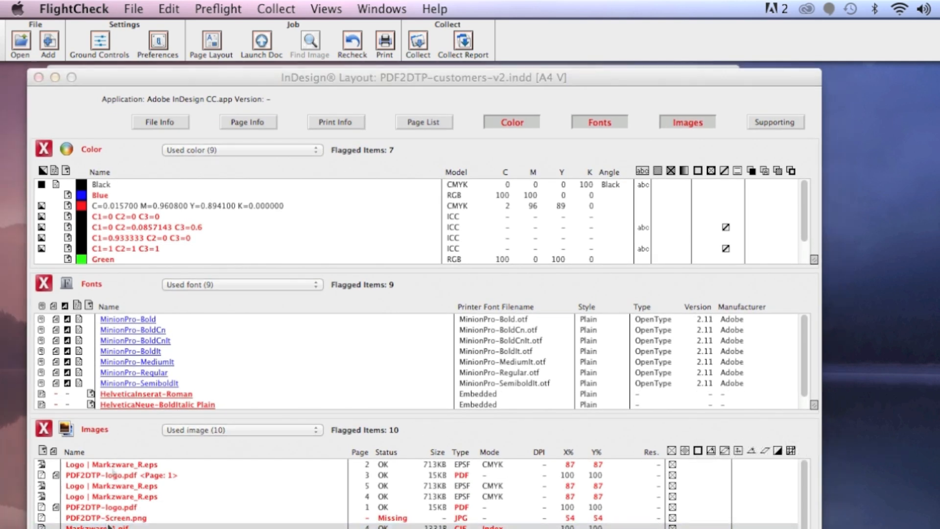
# Review the flagged Markzware_1.gif image details and return to the results window.
pyautogui.doubleClick(110, 523)
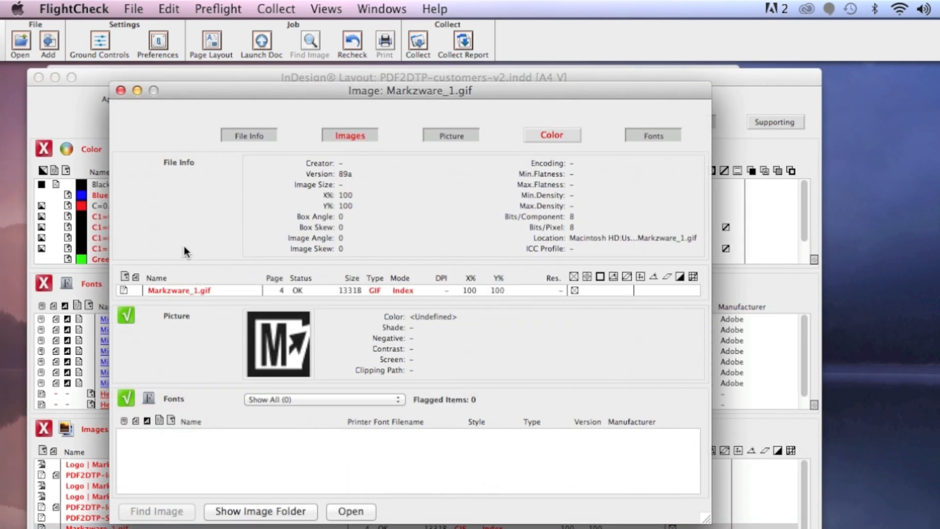
pyautogui.click(121, 90)
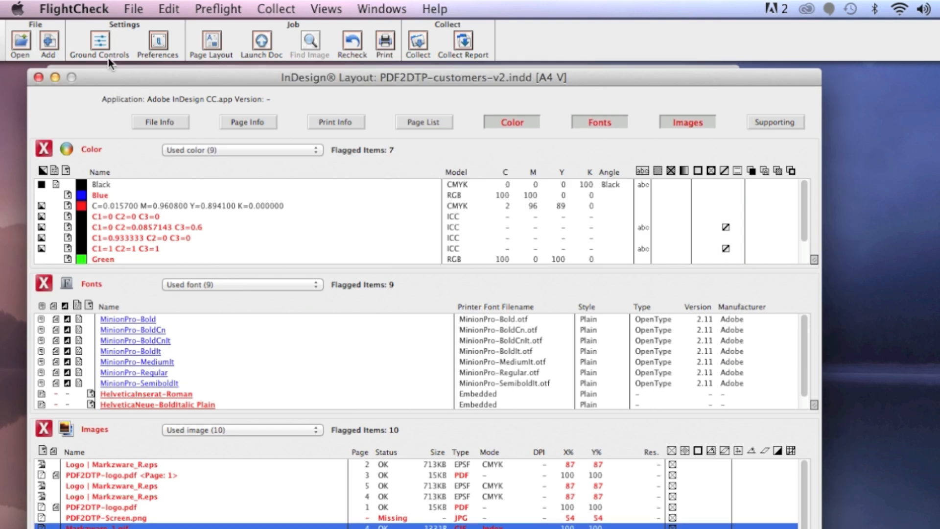
pyautogui.click(99, 44)
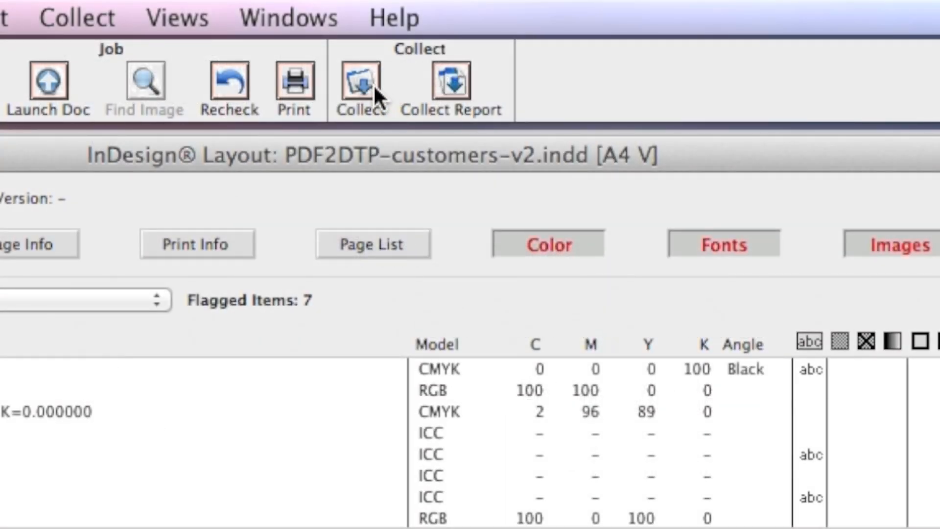
# Review the Collect Job files, then show the Page Layout preview of page 1.
pyautogui.click(355, 83)
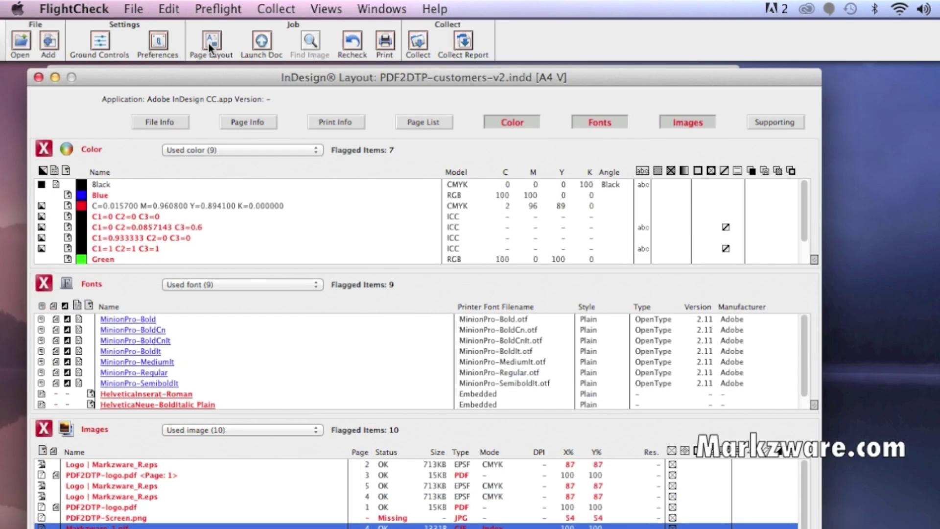
pyautogui.click(208, 44)
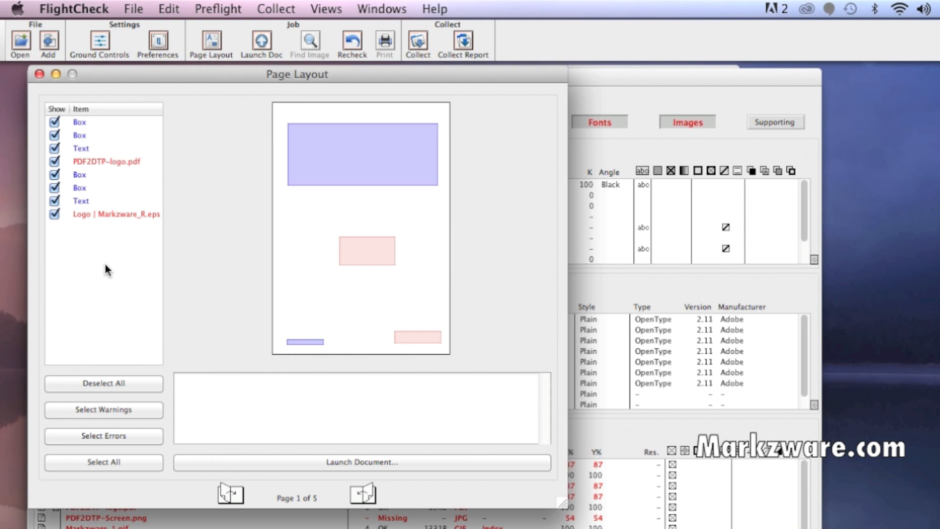
# Show Markzware_R.eps logo details on page 3, then bring up FlightCheck's Preferences.
pyautogui.click(361, 492)
pyautogui.click(91, 214)
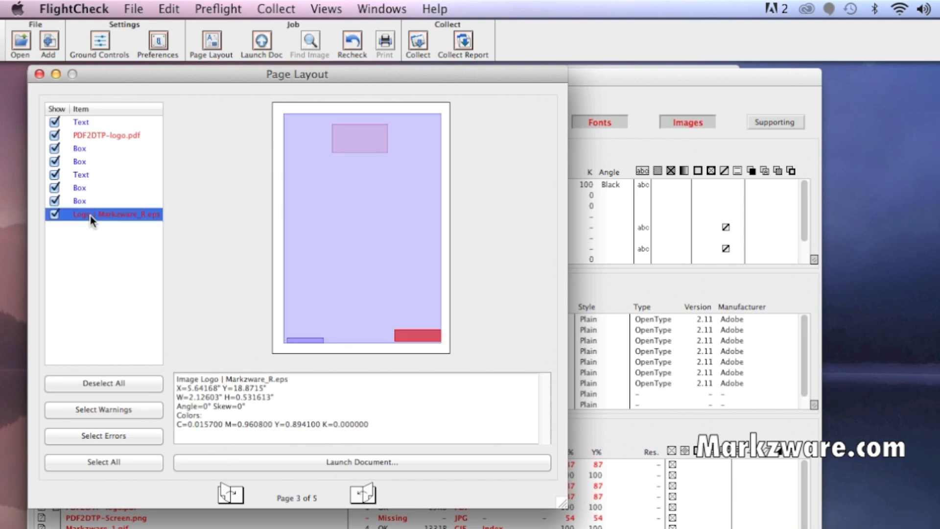
pyautogui.click(154, 42)
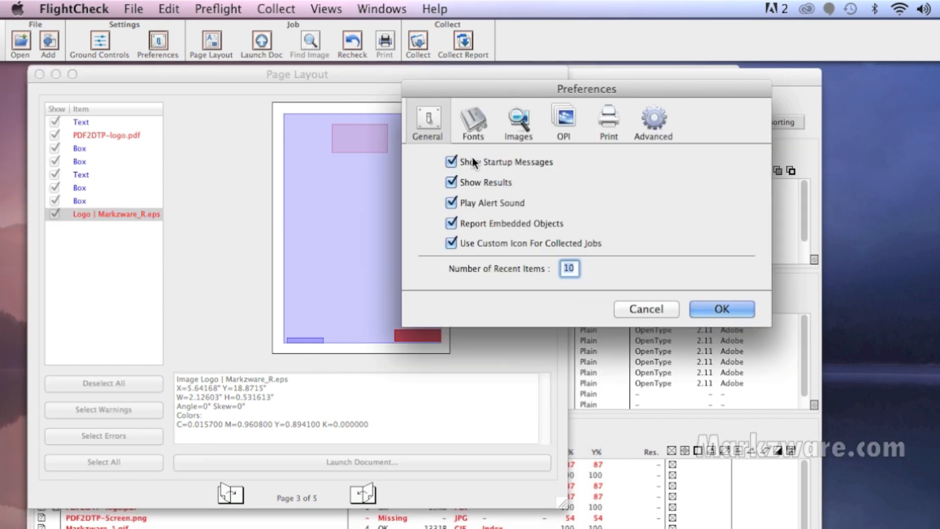